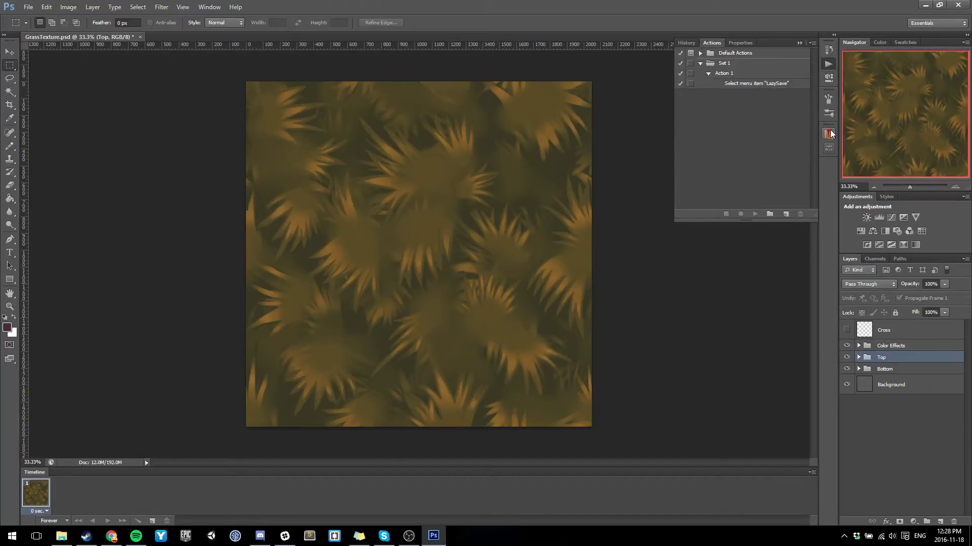
Step: Open the Layer Cake panel from the dock strip in place of the Actions panel
{"action": "left_click", "coordinate": [830, 133]}
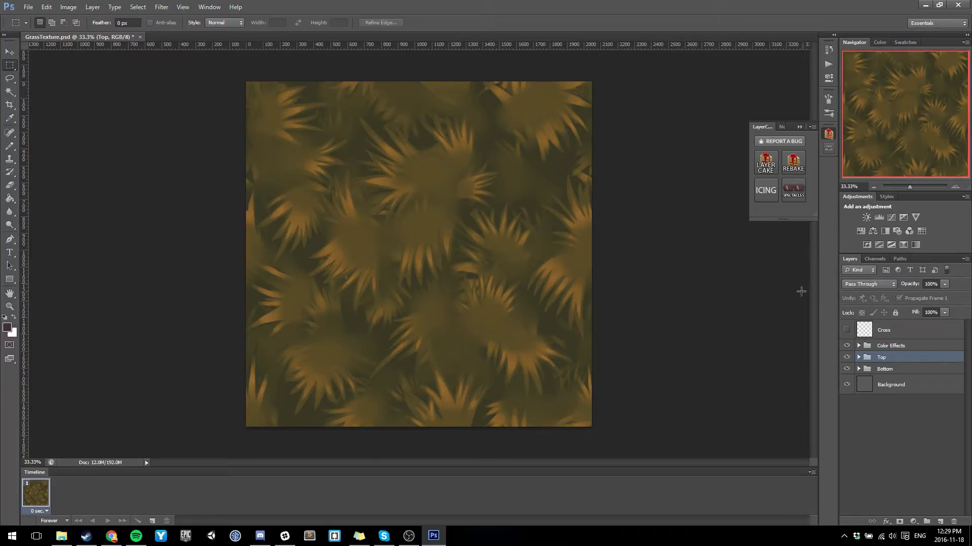
Step: Expand the Top group, select its Outline layer, and dismiss the Filter menu without applying anything
{"action": "left_click", "coordinate": [859, 358]}
{"action": "left_click", "coordinate": [894, 373]}
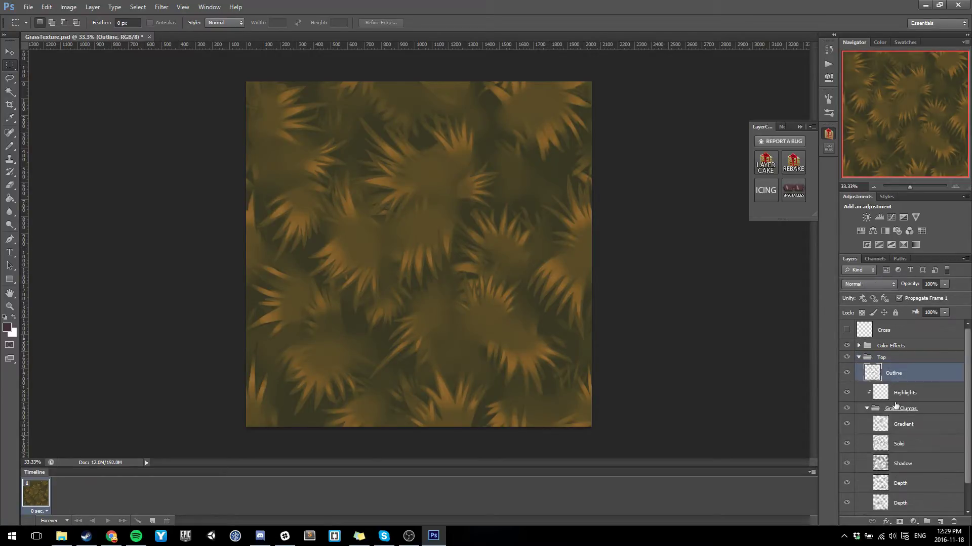
{"action": "left_click", "coordinate": [161, 7]}
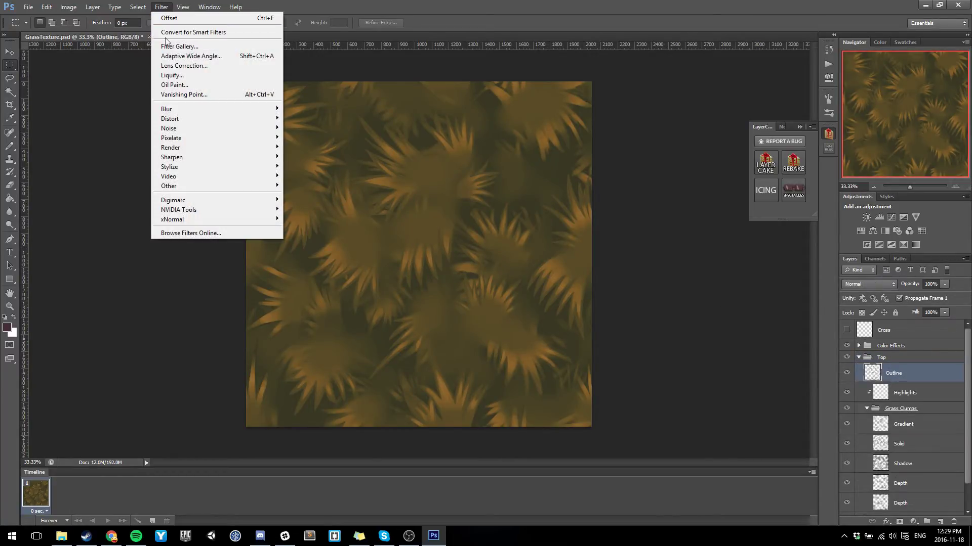
{"action": "left_click", "coordinate": [185, 18]}
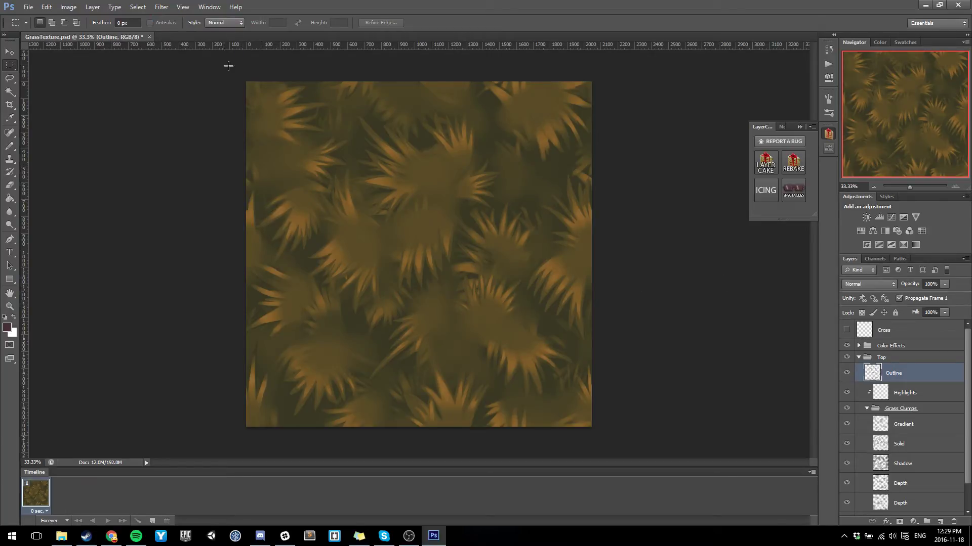
{"action": "left_click", "coordinate": [162, 7]}
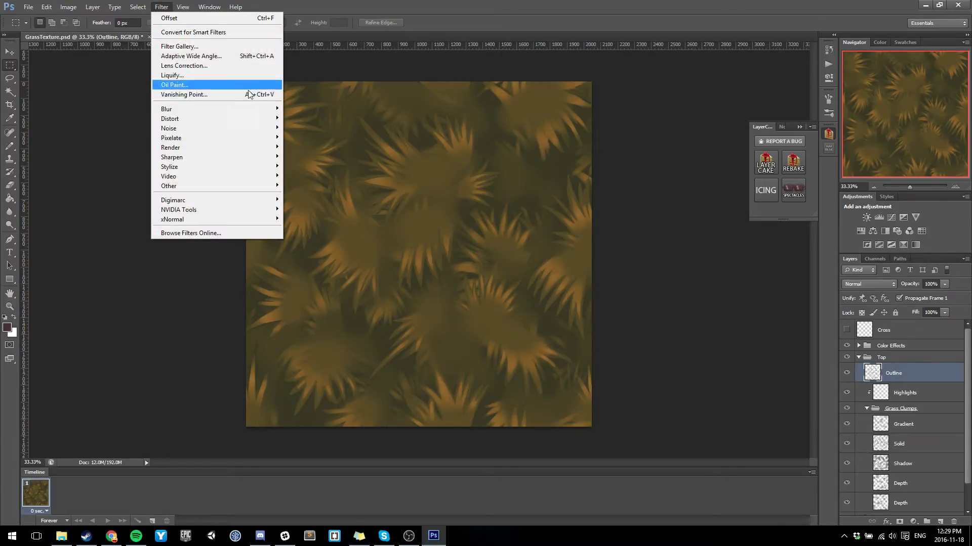
{"action": "left_click", "coordinate": [904, 364]}
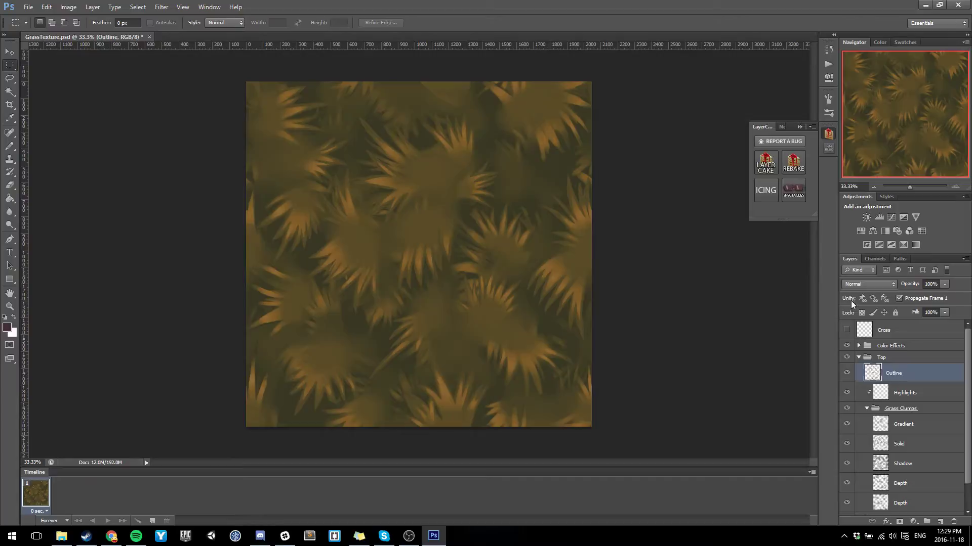
Step: Select the Top group, collapse it, and add the Bottom group to the selection
{"action": "left_click", "coordinate": [895, 359]}
{"action": "left_click", "coordinate": [858, 357]}
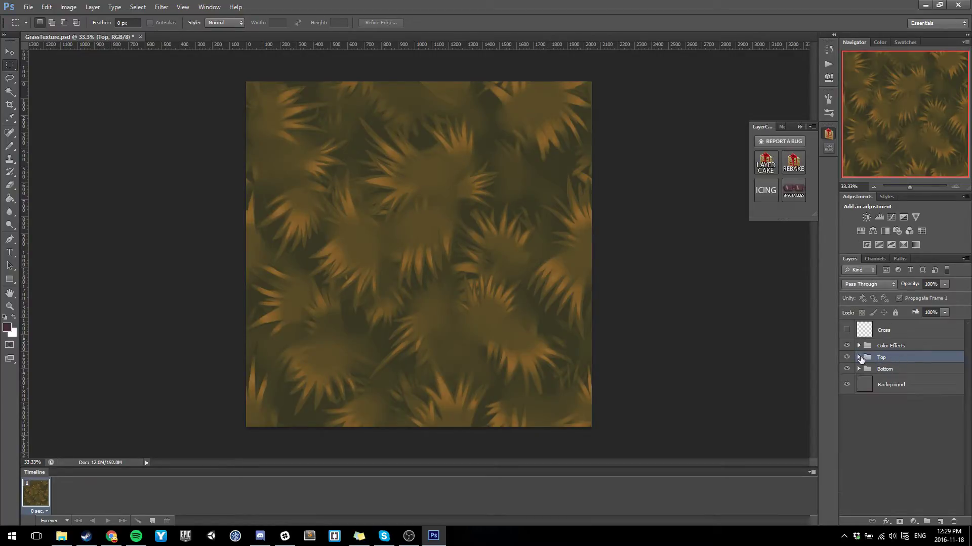
{"action": "left_click", "coordinate": [888, 371], "text": "shift"}
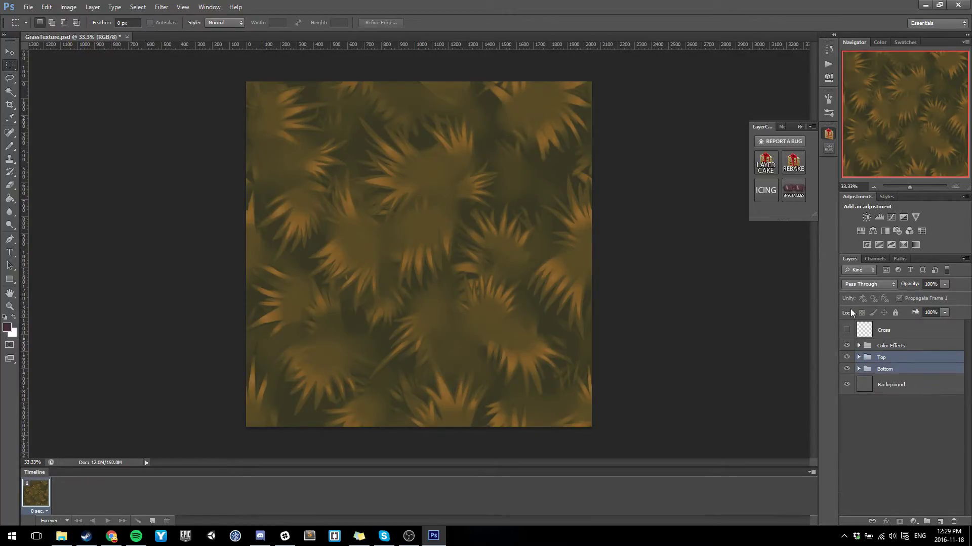
{"action": "left_click", "coordinate": [859, 359]}
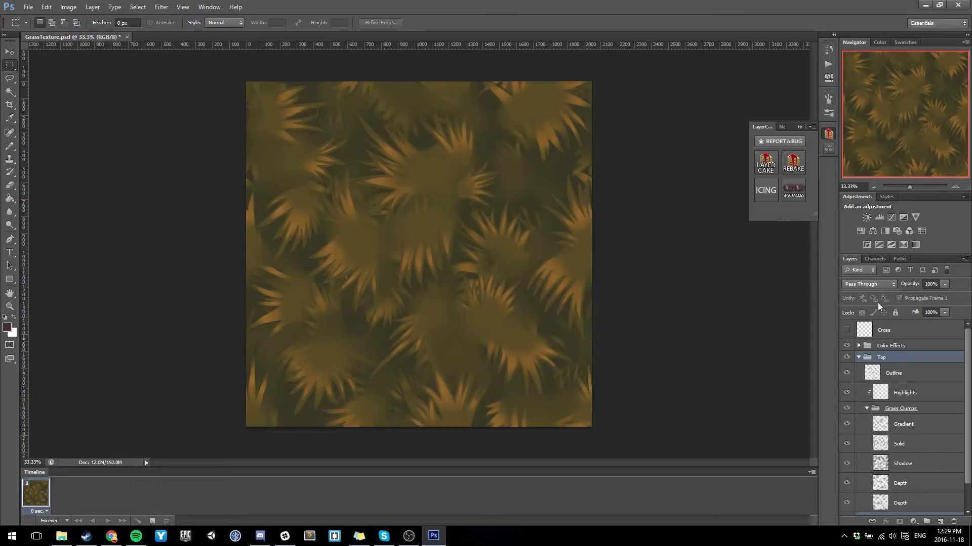
Step: Run Layer Cake's X/Y Offset Half (1024/1024, Wrap Around) on the Top and Bottom groups
{"action": "left_click", "coordinate": [858, 357]}
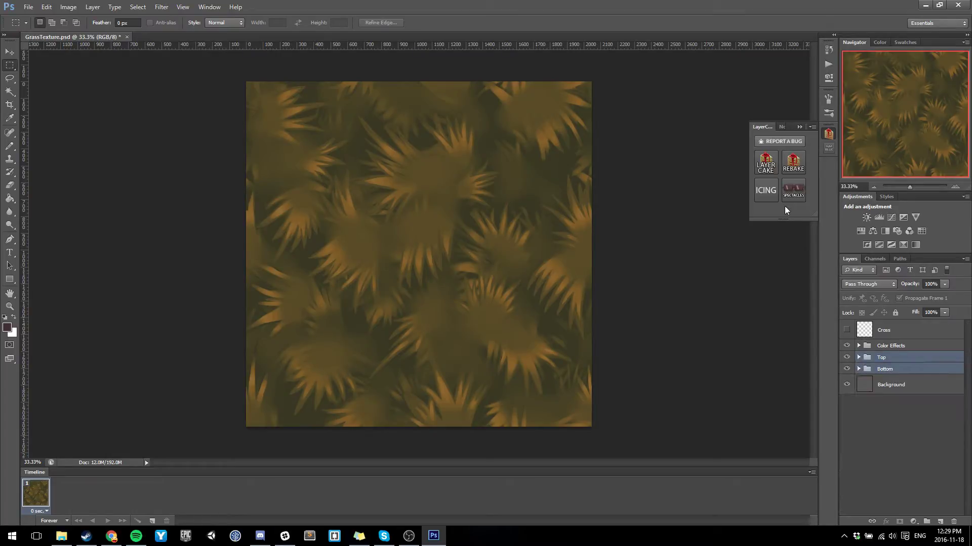
{"action": "left_click", "coordinate": [765, 165]}
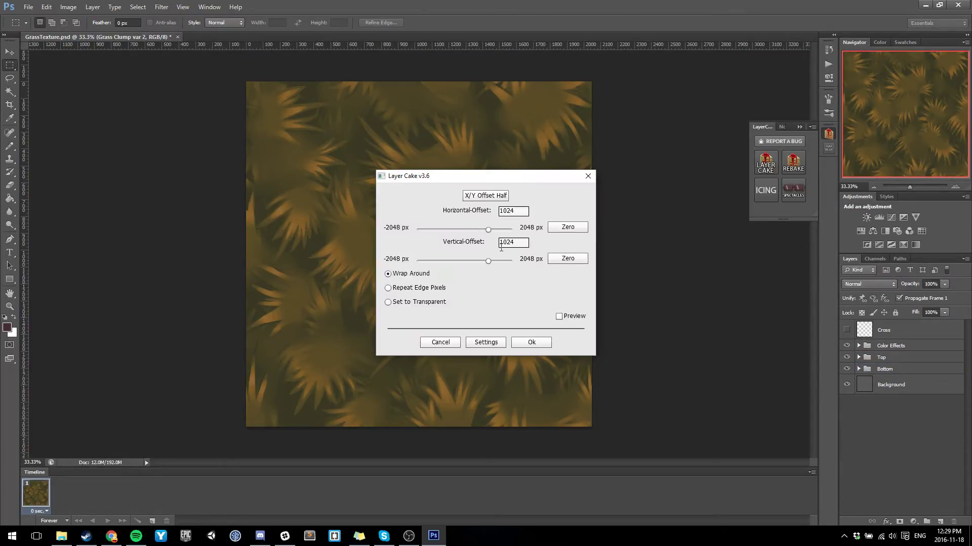
{"action": "left_click", "coordinate": [498, 195]}
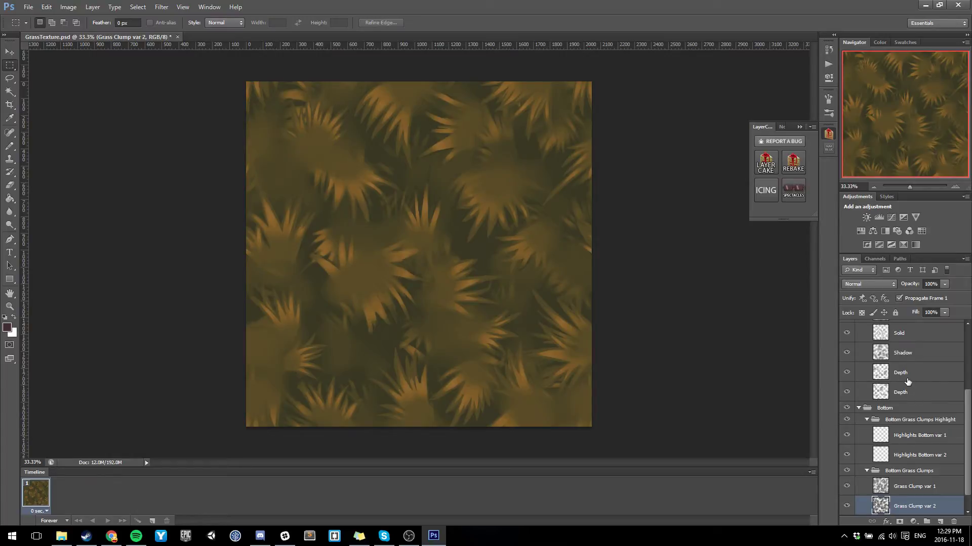
Step: Collapse the Top and Bottom groups, then select Bottom and add Top alongside it
{"action": "scroll", "coordinate": [908, 382], "scroll_direction": "up", "scroll_amount": 5}
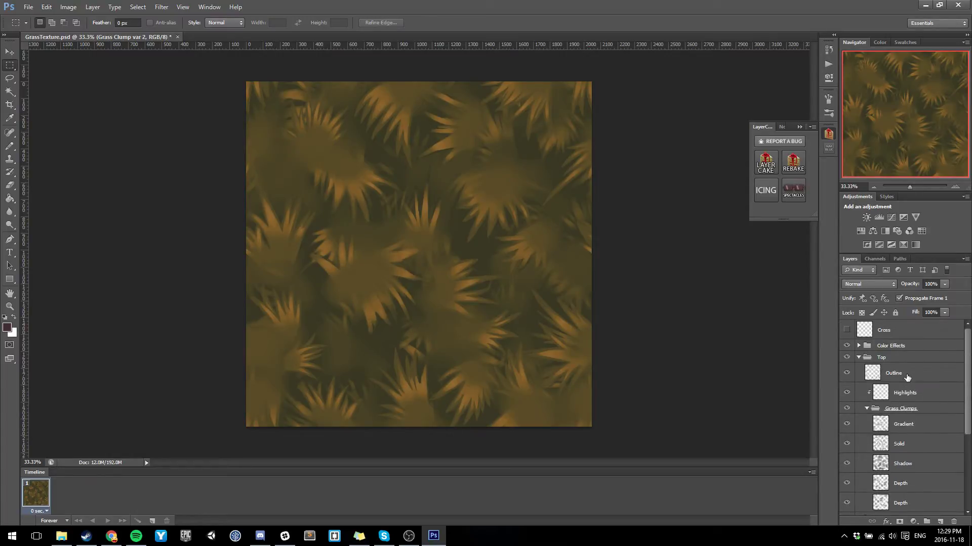
{"action": "scroll", "coordinate": [929, 360], "scroll_direction": "down", "scroll_amount": 4}
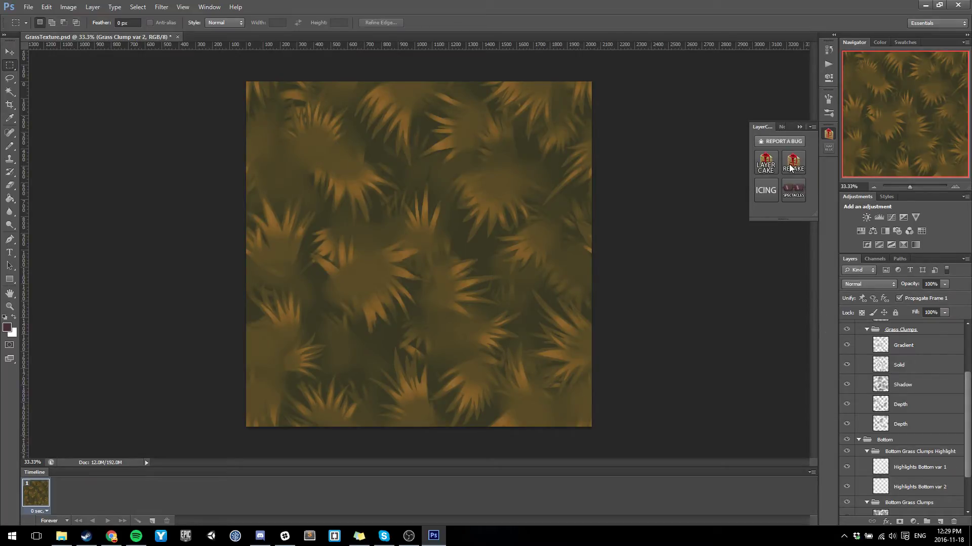
{"action": "scroll", "coordinate": [941, 381], "scroll_direction": "up", "scroll_amount": 4}
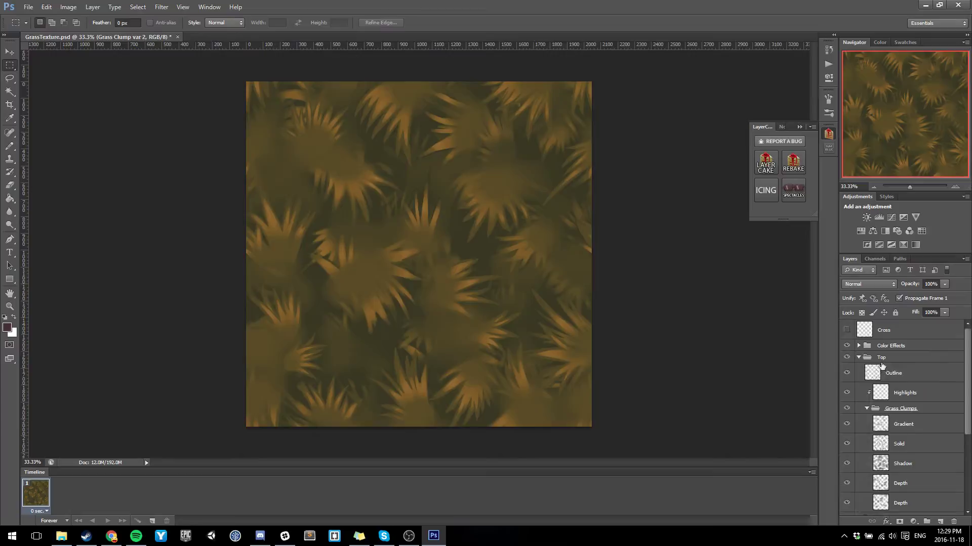
{"action": "left_click", "coordinate": [858, 357]}
{"action": "left_click", "coordinate": [858, 369]}
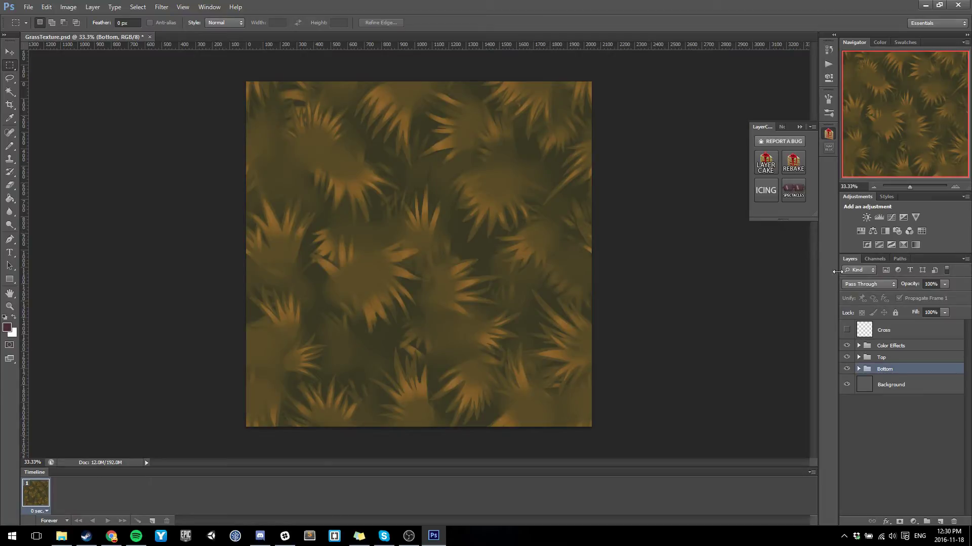
{"action": "left_click", "coordinate": [883, 357], "text": "shift"}
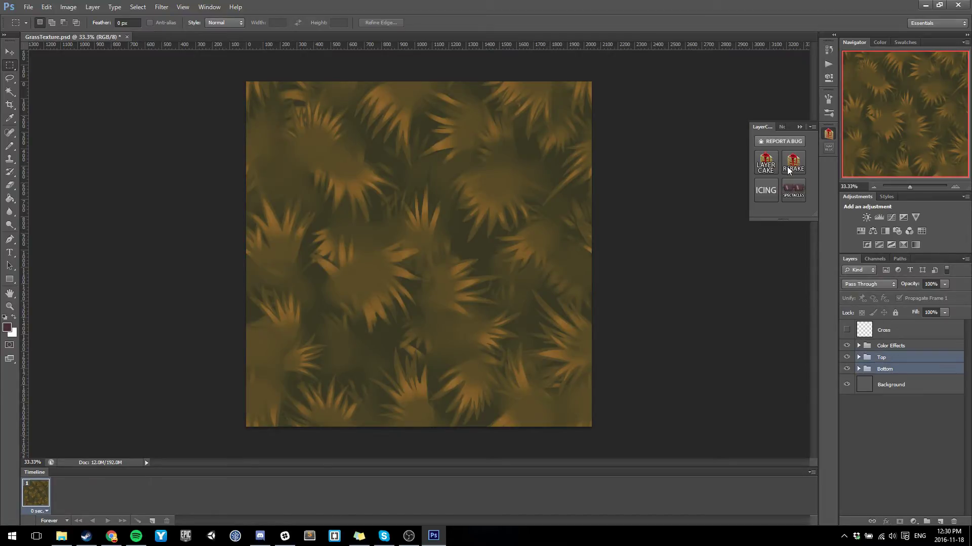
Step: Rebake the 1024/1024 wrap-around half offset on both grass groups
{"action": "left_click", "coordinate": [787, 166]}
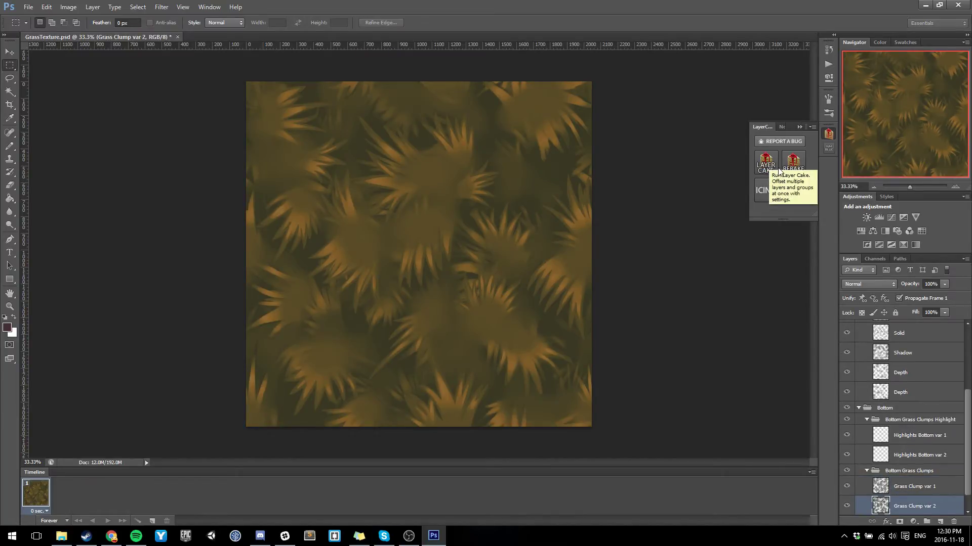
{"action": "key", "text": "ctrl+alt+f"}
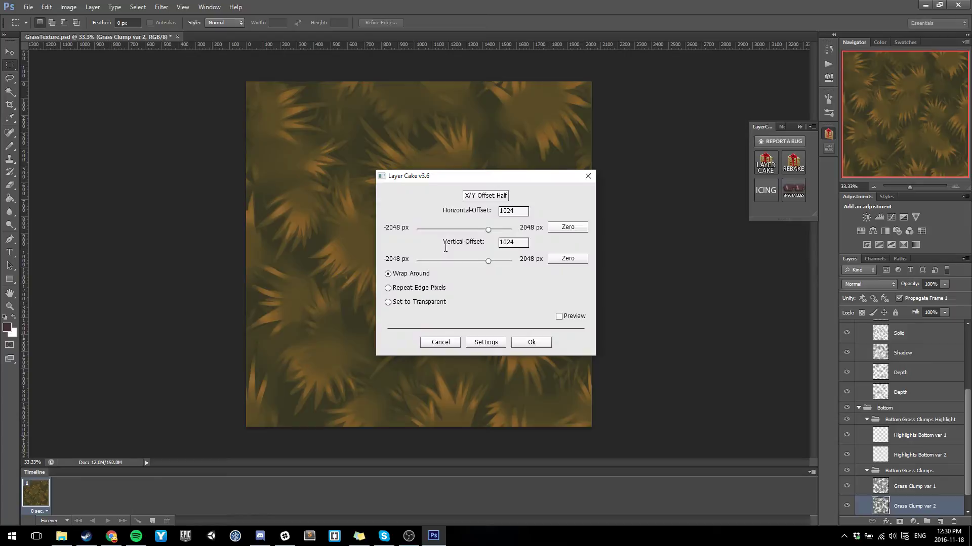
{"action": "key", "text": "Escape"}
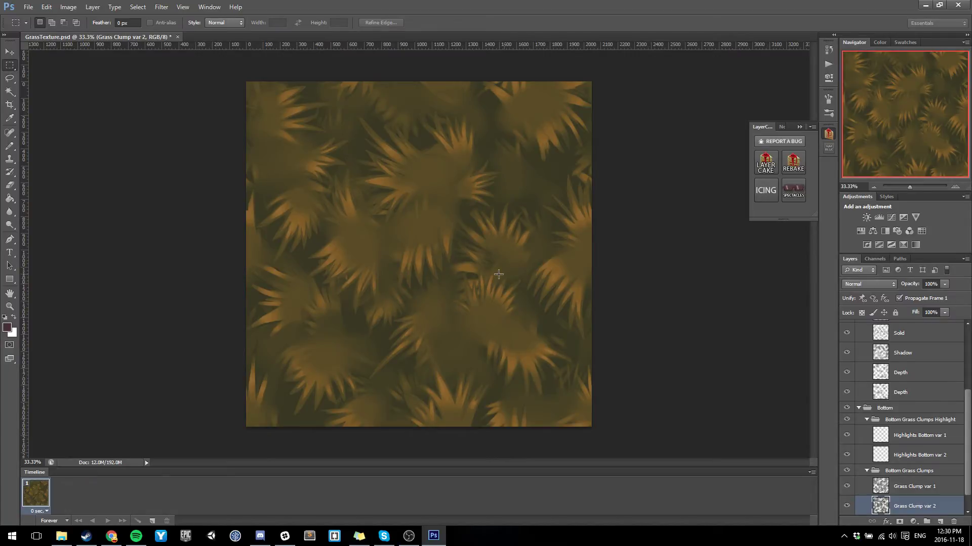
Step: Run ICING to build the Preview 4096 and Preview 8192 tiled documents
{"action": "left_click", "coordinate": [769, 197]}
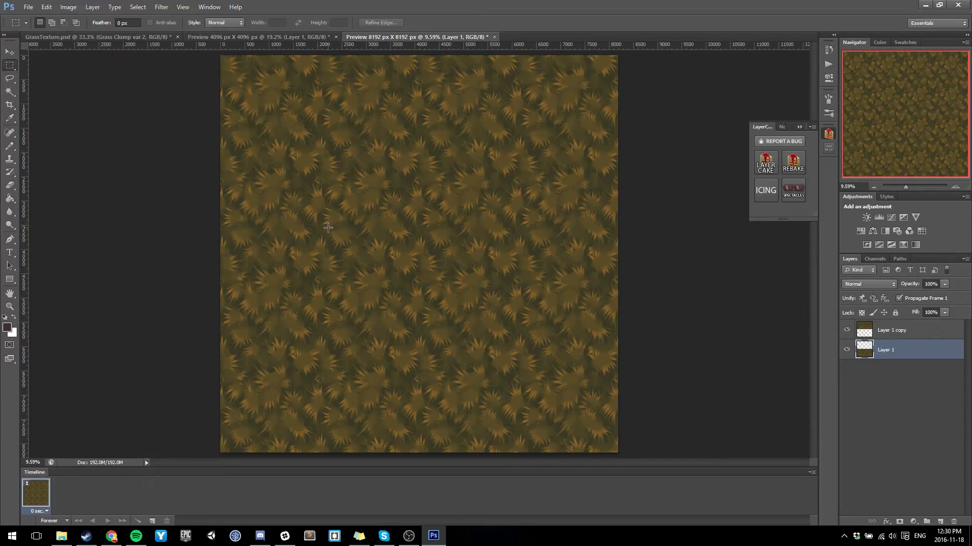
Step: In GrassTexture.psd, switch to the Pencil tool and make the Cross layer visible
{"action": "left_click", "coordinate": [153, 40]}
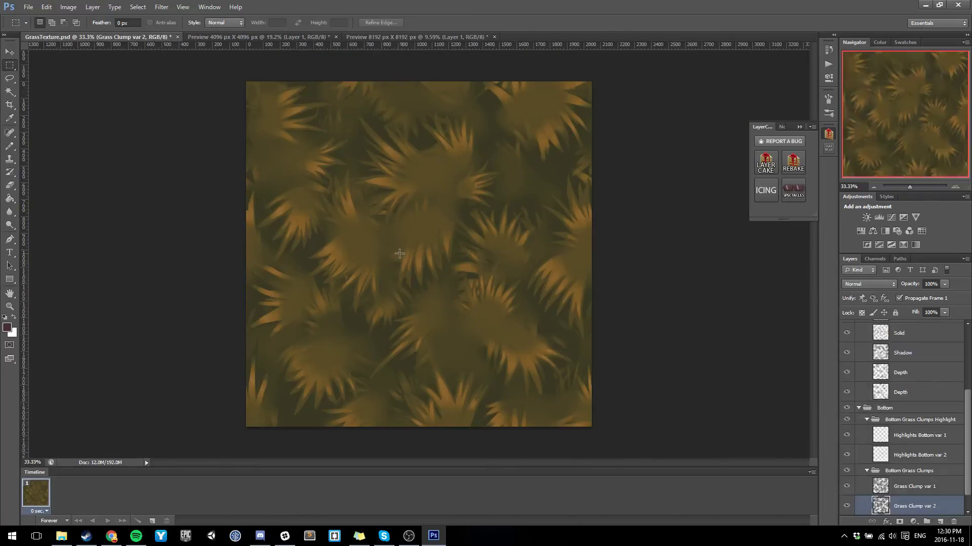
{"action": "key", "text": "b"}
{"action": "scroll", "coordinate": [906, 375], "scroll_direction": "up", "scroll_amount": 3}
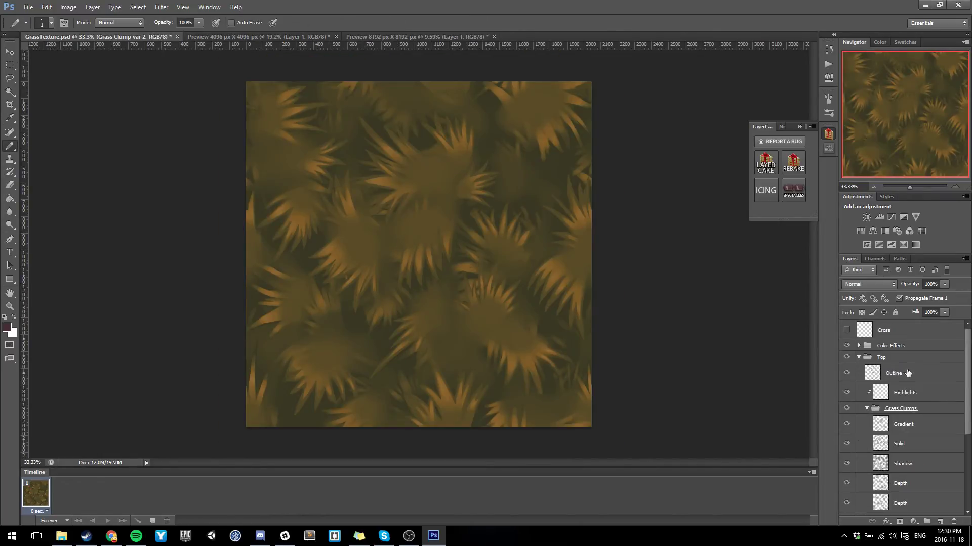
{"action": "left_click", "coordinate": [850, 331]}
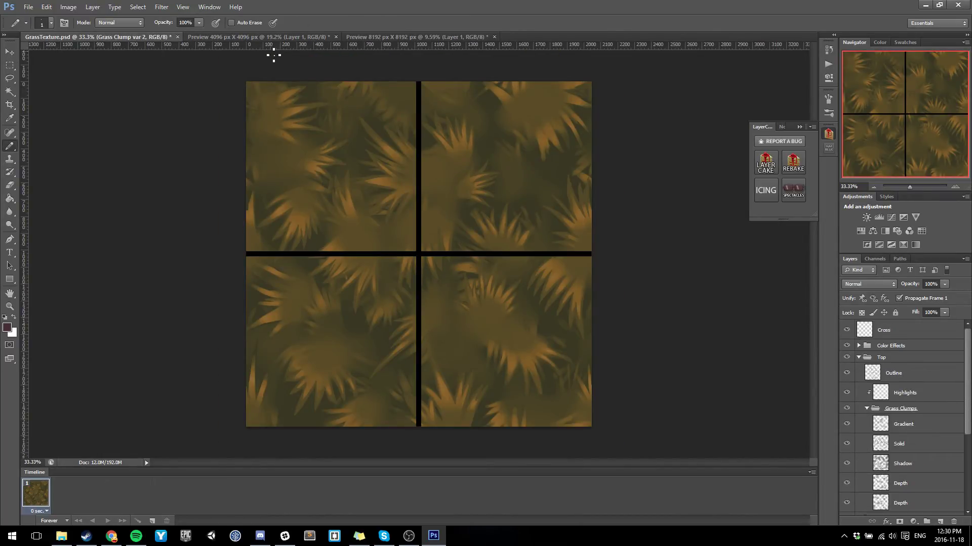
Step: Regenerate the 4096 and 8192 px previews with cross borders, closing the outdated 8192 preview
{"action": "left_click", "coordinate": [775, 186]}
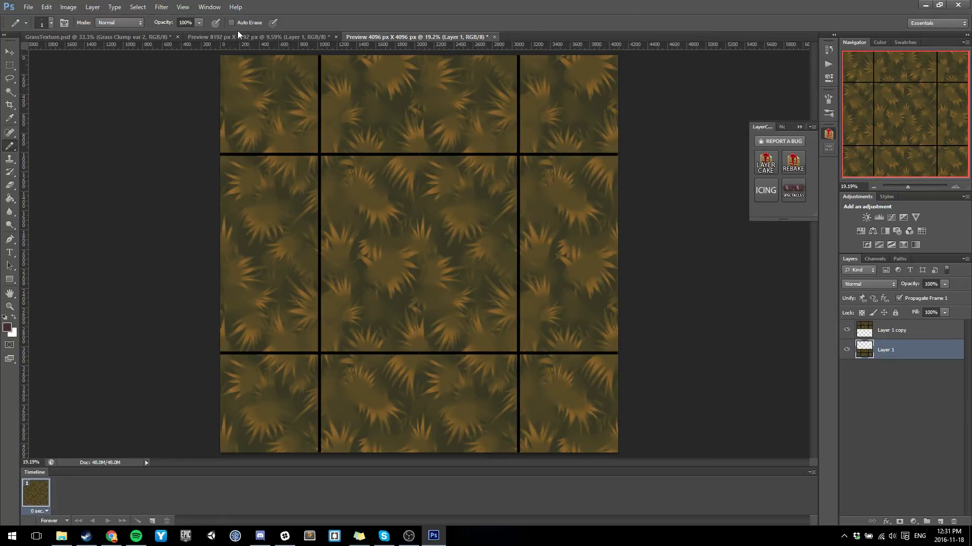
{"action": "left_click", "coordinate": [771, 189]}
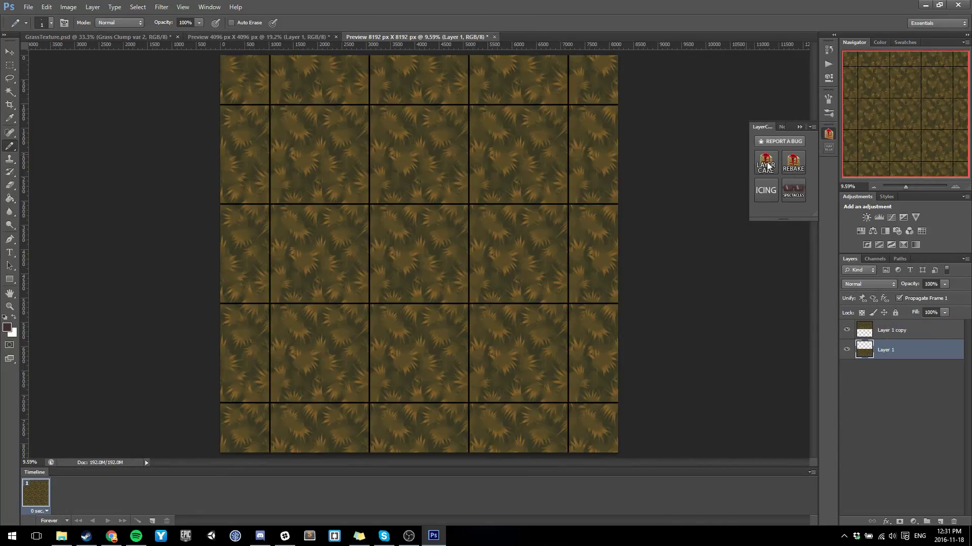
{"action": "left_click", "coordinate": [144, 36]}
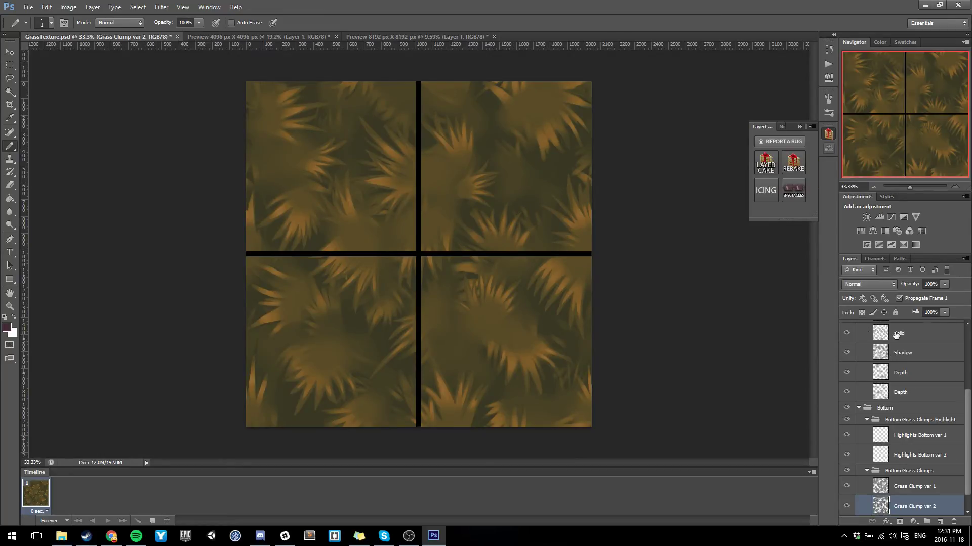
Step: Collapse the Top and Bottom groups and make Bottom the active group
{"action": "scroll", "coordinate": [860, 344], "scroll_direction": "up", "scroll_amount": 3}
{"action": "left_click", "coordinate": [857, 342]}
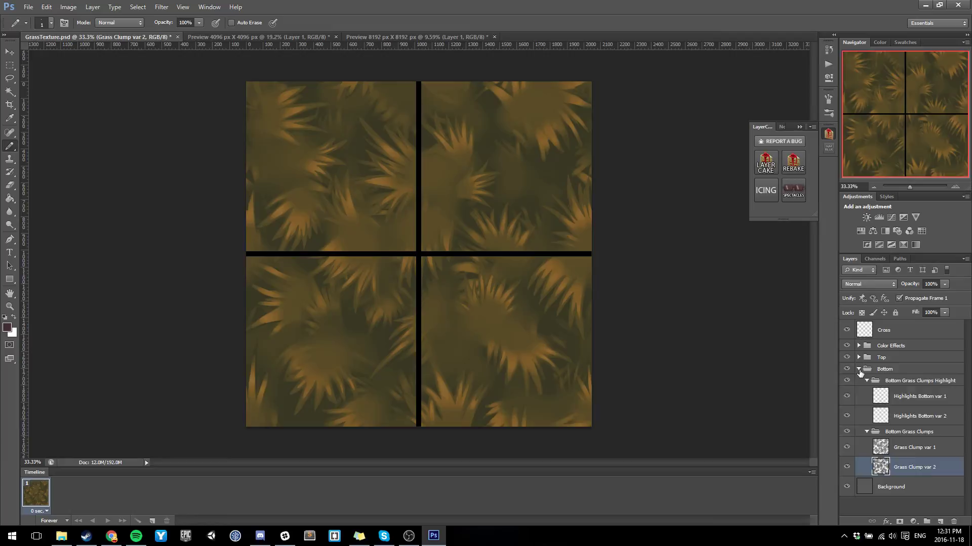
{"action": "left_click", "coordinate": [859, 370]}
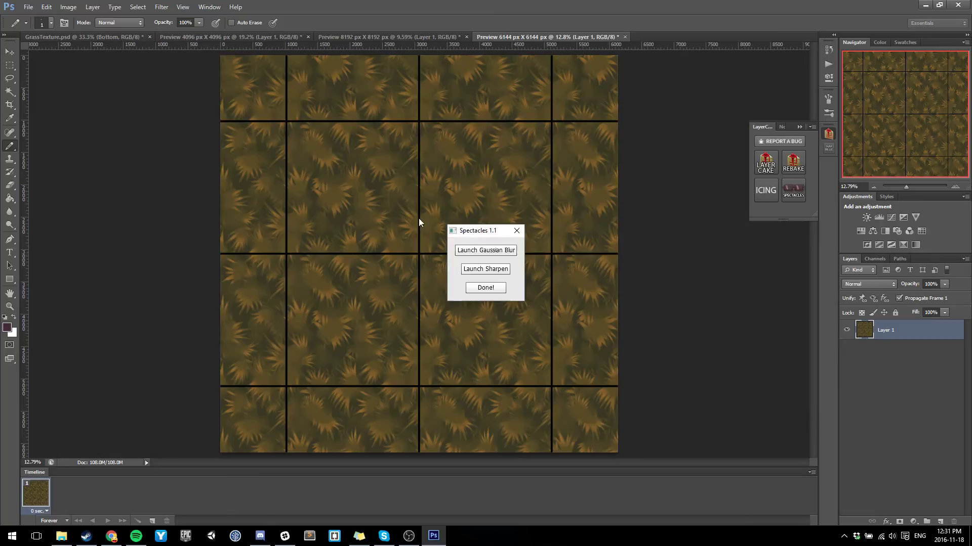
Step: Apply a Gaussian Blur with a 4.9 px radius to the 6144 px preview
{"action": "left_click", "coordinate": [494, 252]}
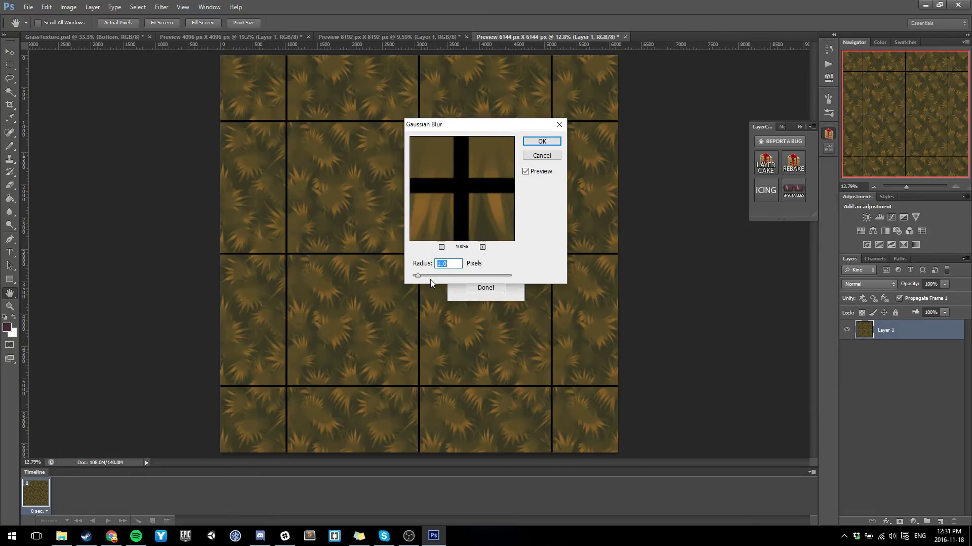
{"action": "left_click_drag", "start_coordinate": [417, 276], "coordinate": [460, 276]}
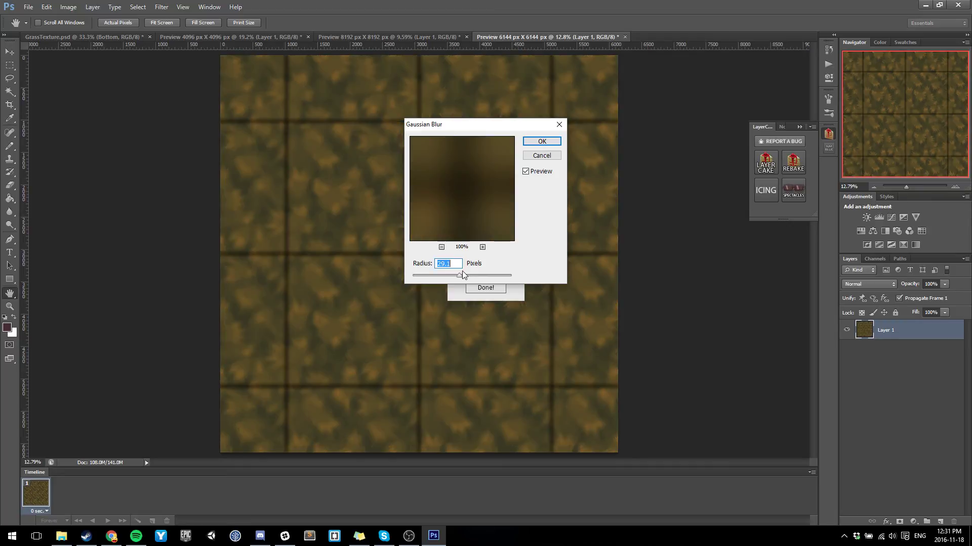
{"action": "left_click", "coordinate": [542, 141]}
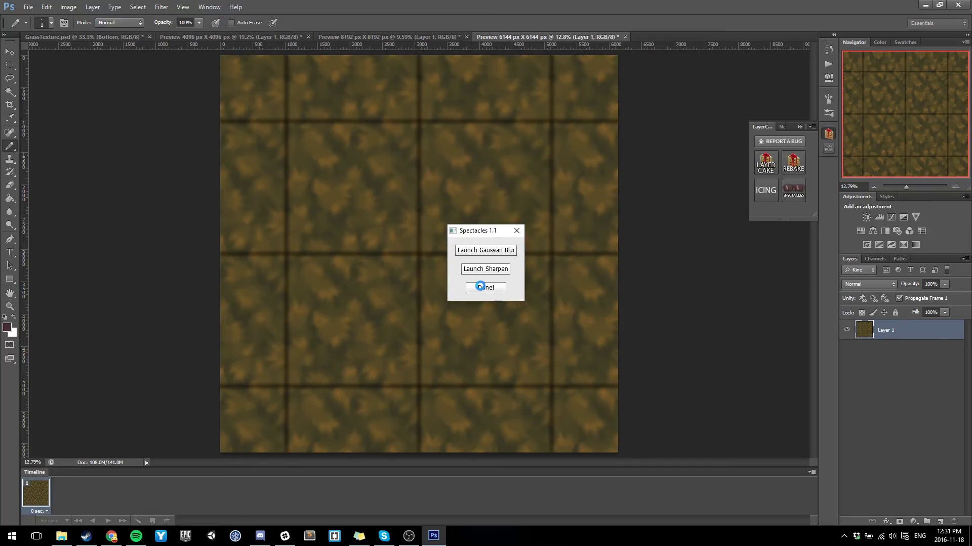